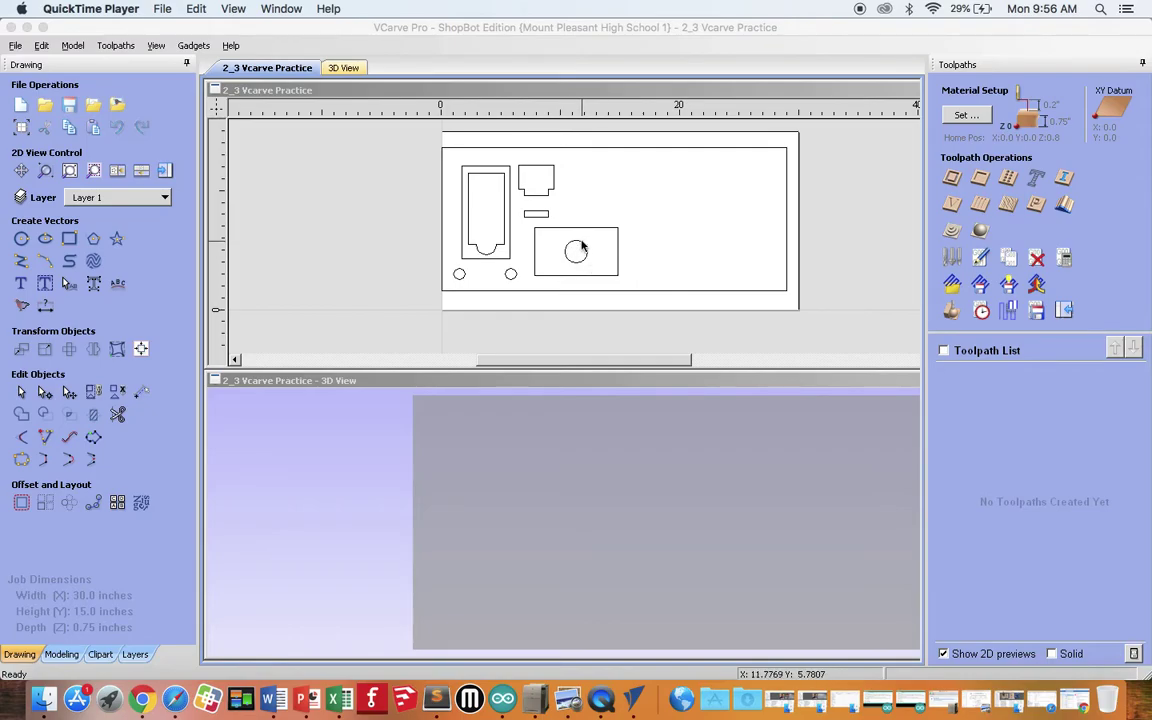
Step: Select the circle inside the rectangle and start a pocket toolpath for it
click(587, 237)
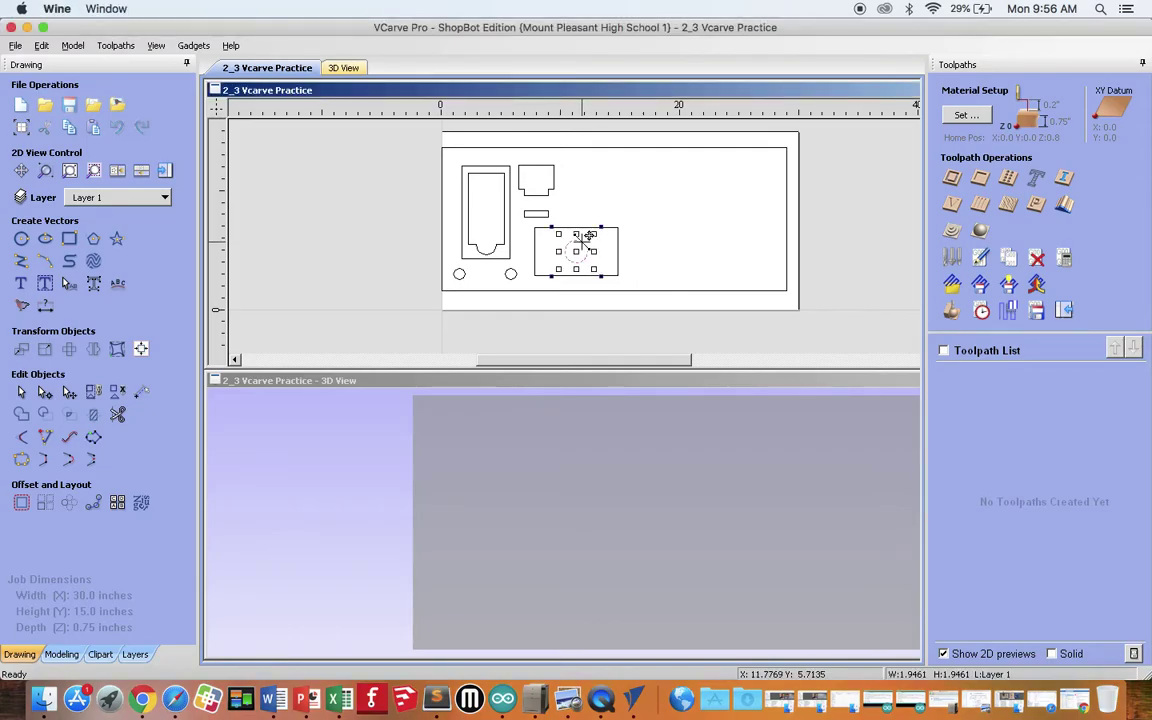
click(981, 180)
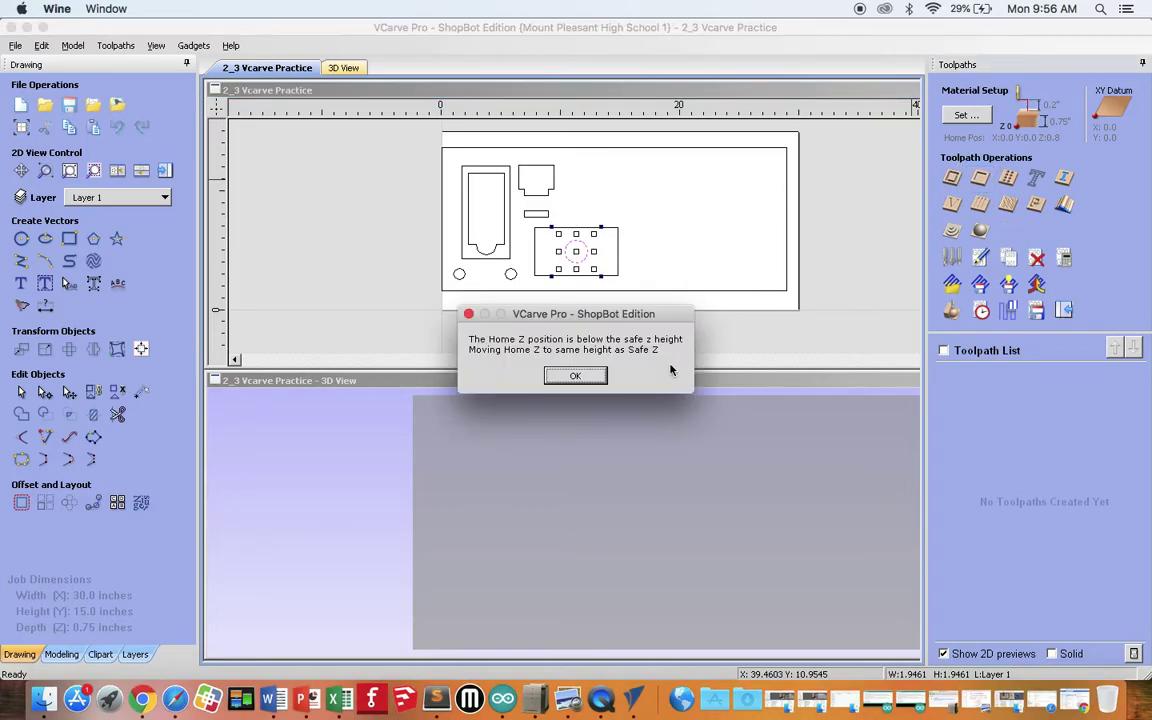
Step: Dismiss the Home Z warning and change the circle pocket's cut depth from 0.25 to 0.5 inches
click(588, 377)
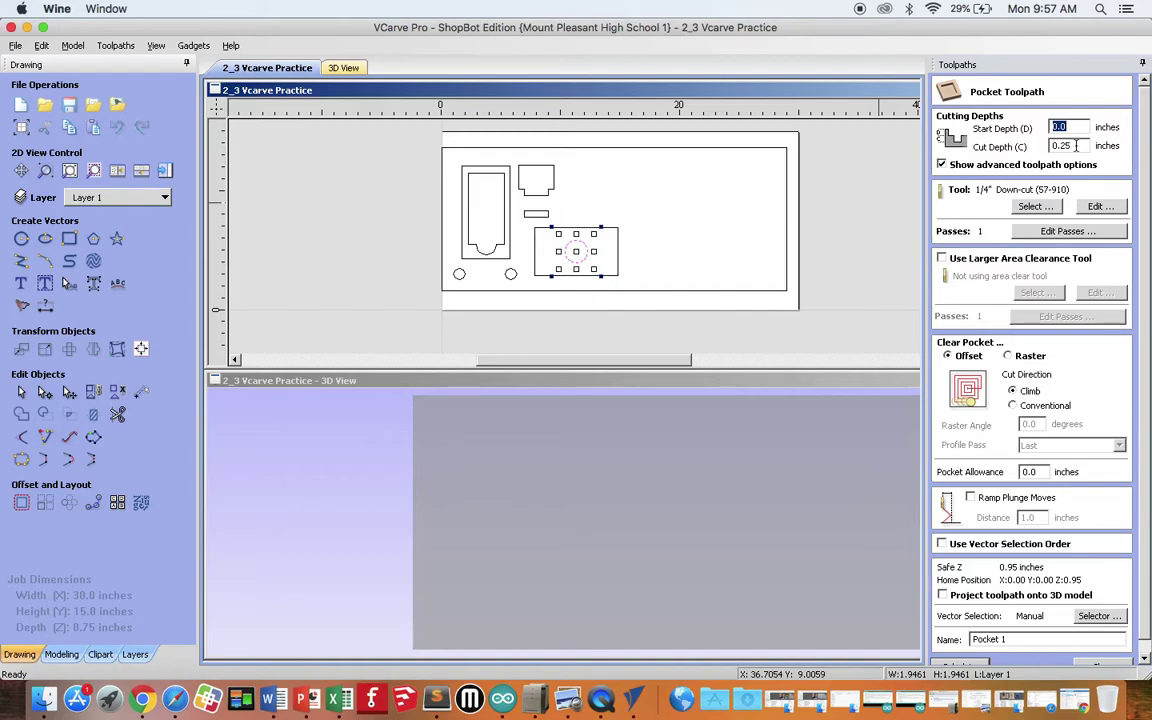
click(1076, 146)
key(BackSpace)
key(BackSpace)
text(5)
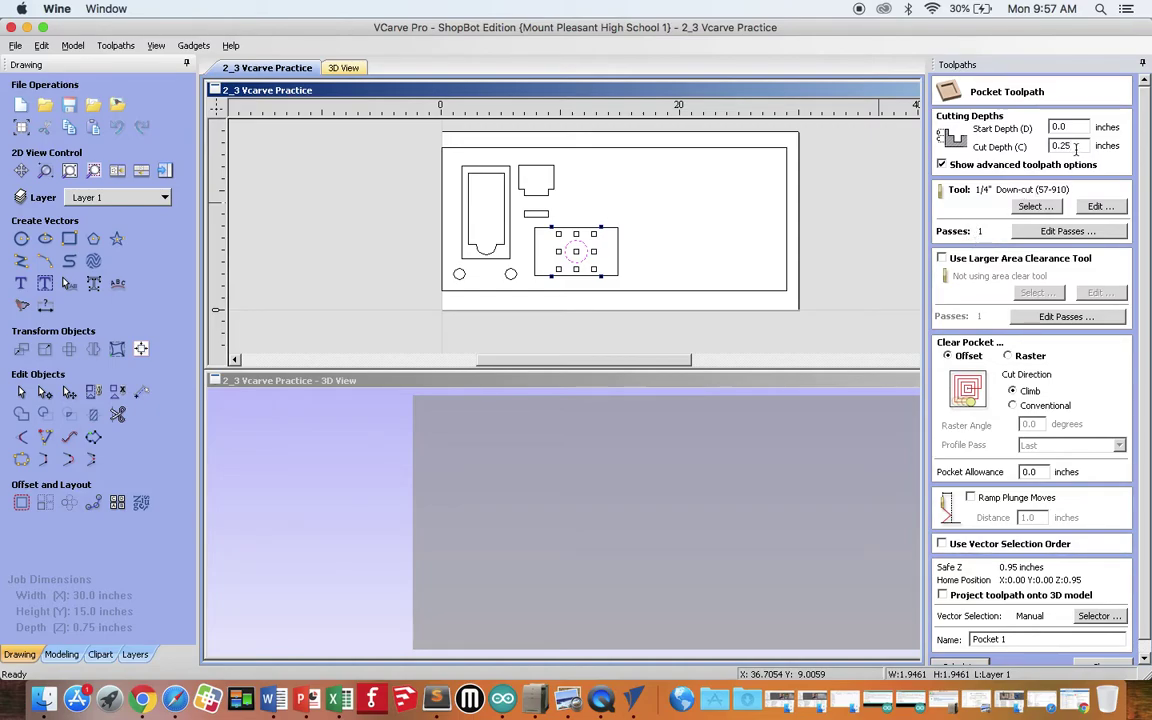
key(BackSpace)
key(BackSpace)
key(BackSpace)
Step: Swap the pocket's bit to the 1/4" Up-cut (52-910) from the Tool Database and verify it
click(1036, 206)
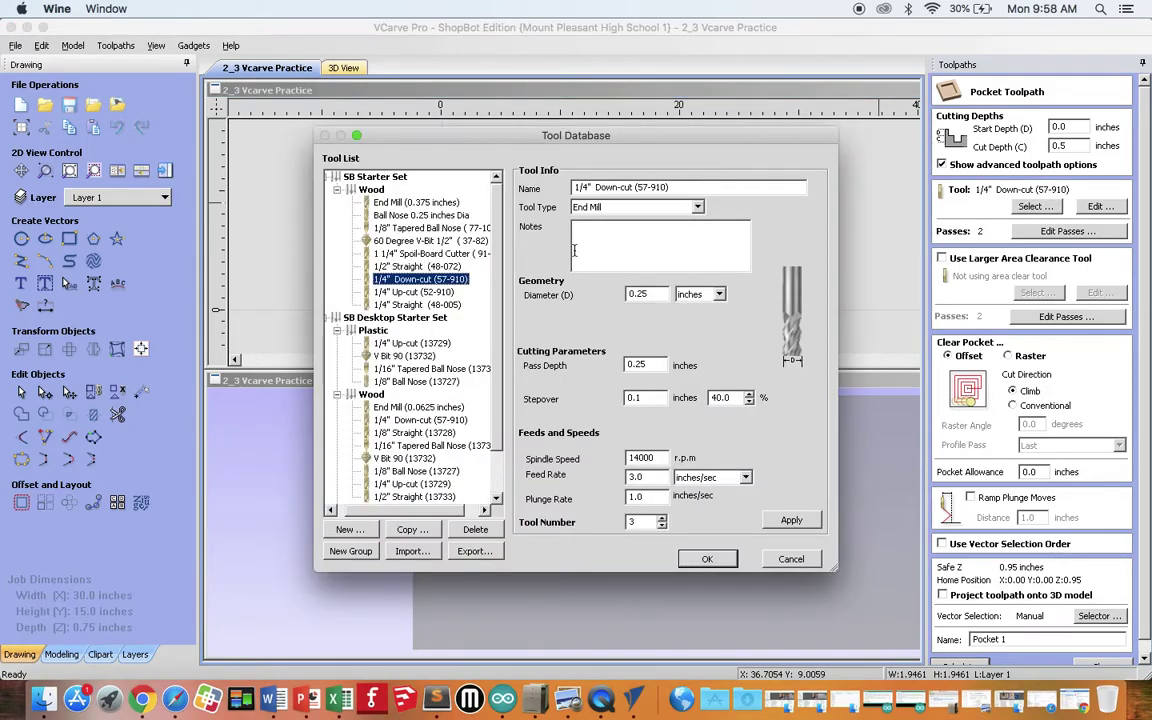
click(400, 291)
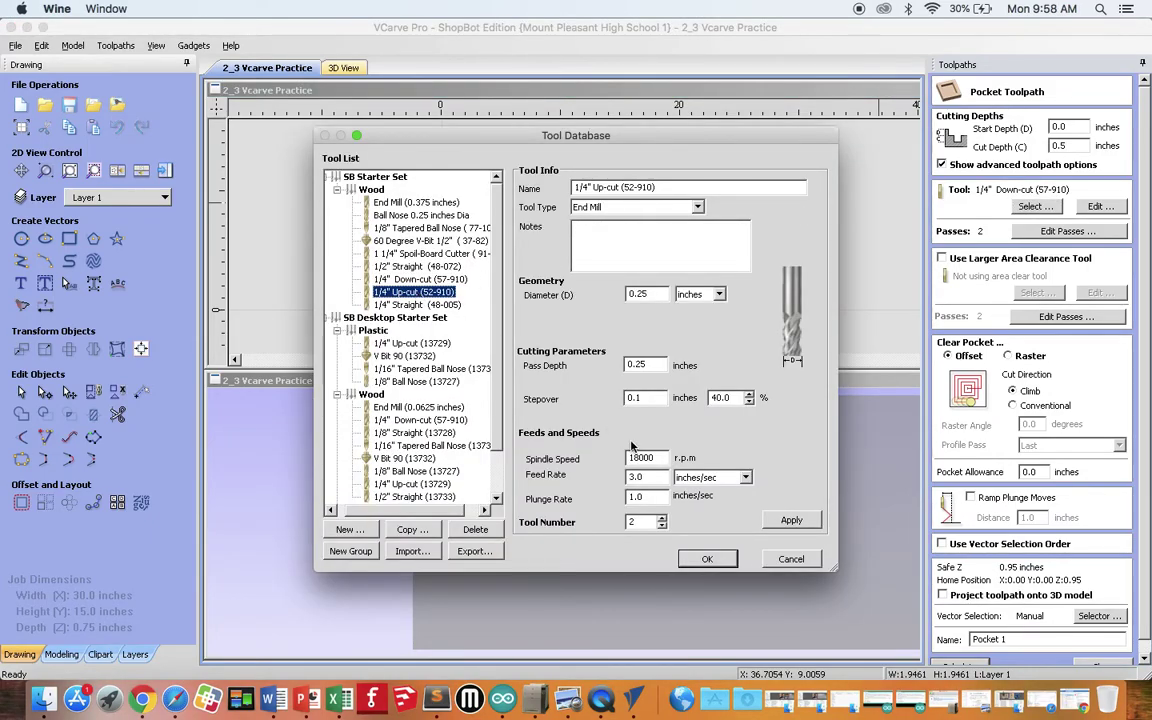
click(707, 558)
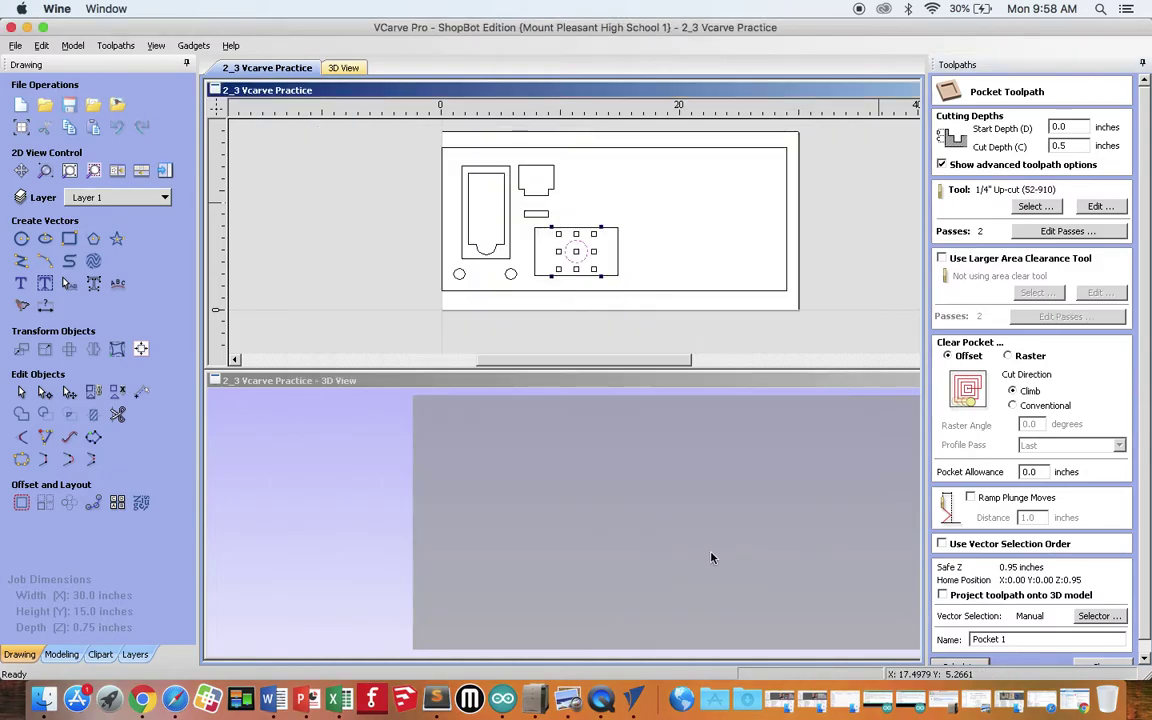
click(1038, 207)
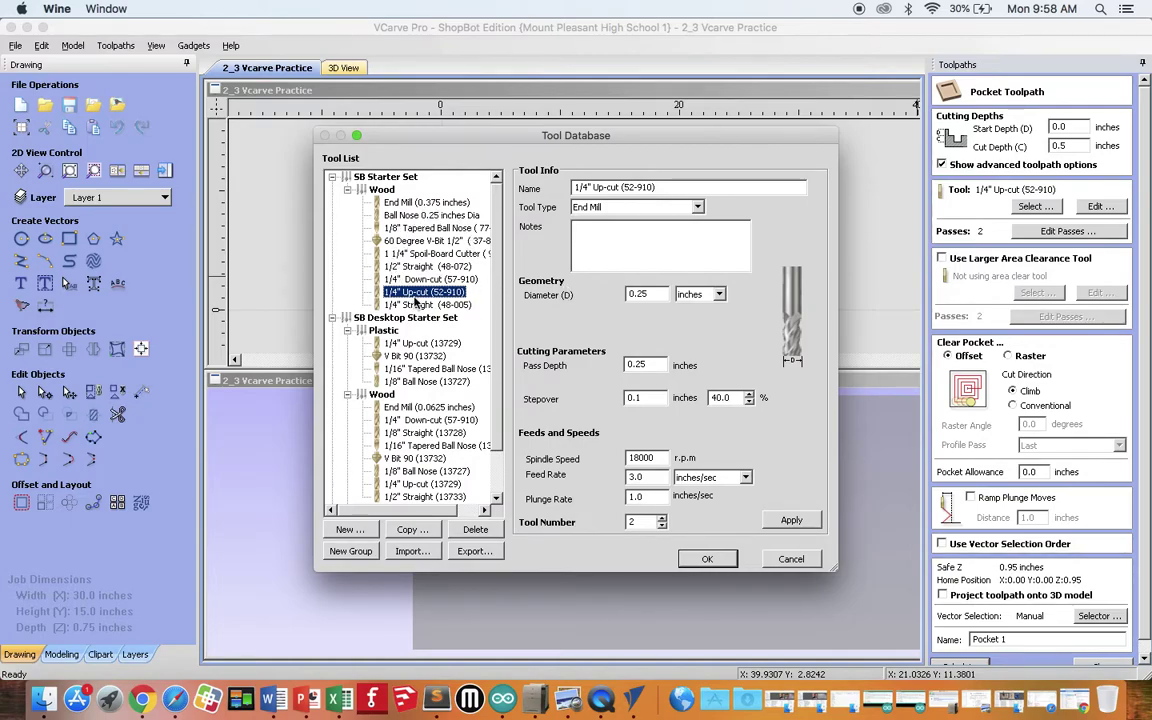
click(700, 559)
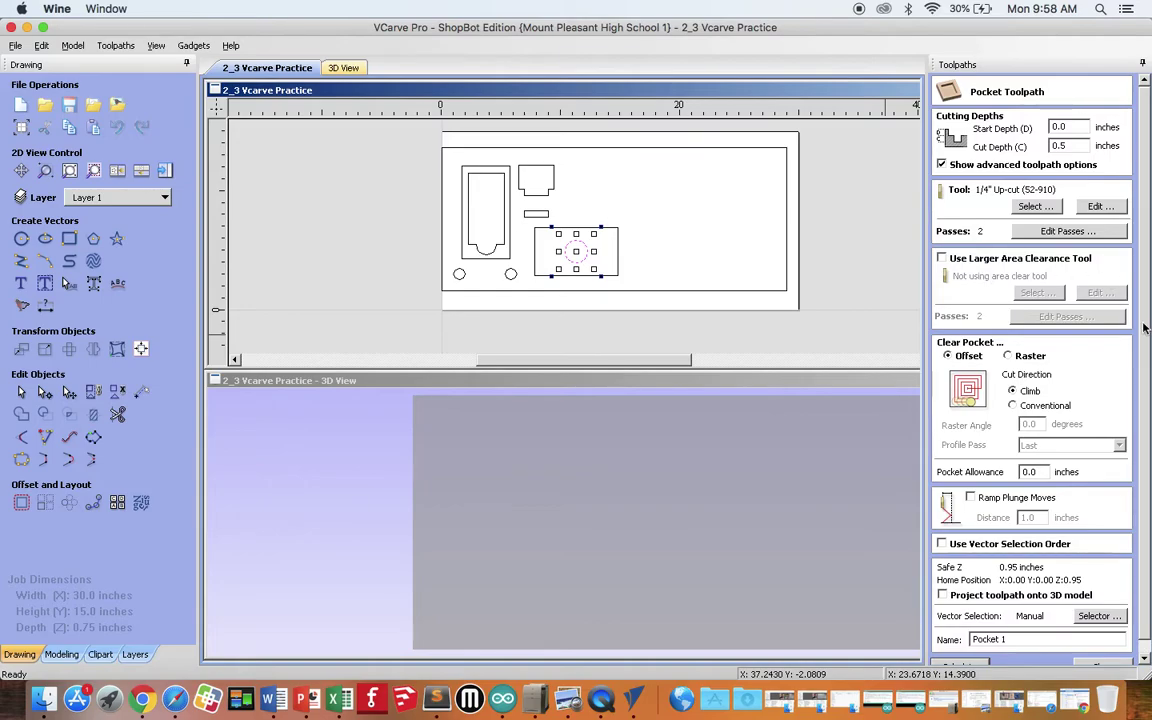
Step: Rename the toolpath to 'Pocket 1 Circle' and calculate it
drag(1145, 319, 1145, 360)
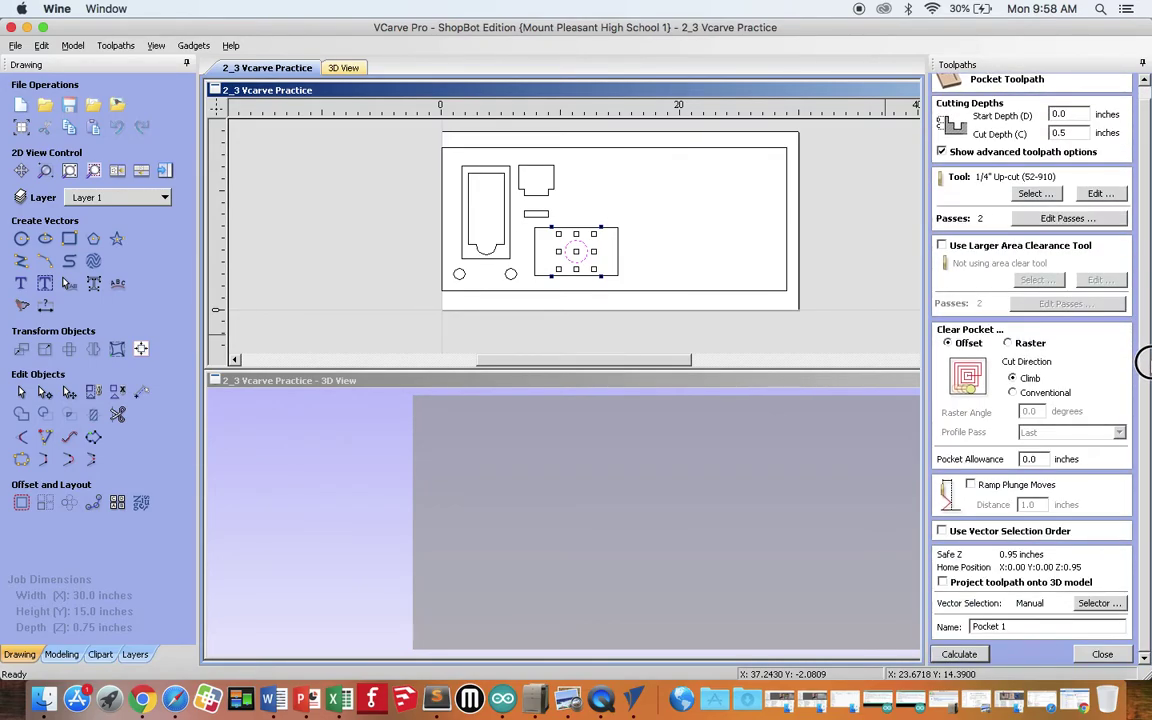
click(1010, 626)
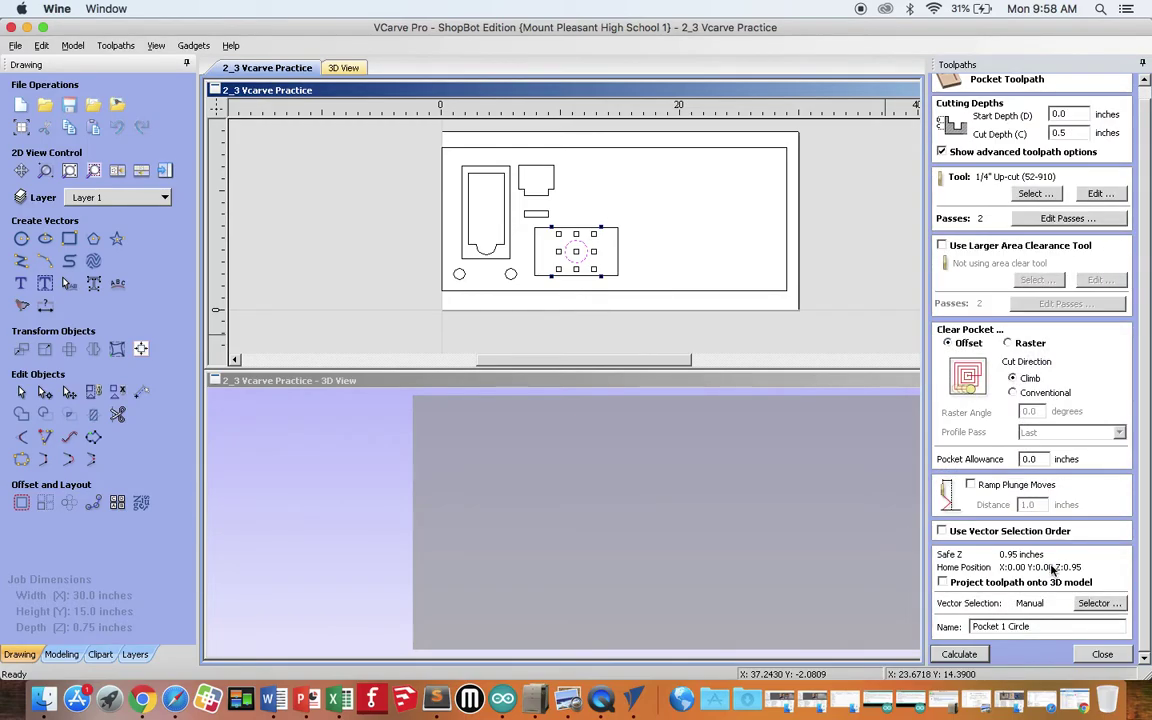
click(960, 654)
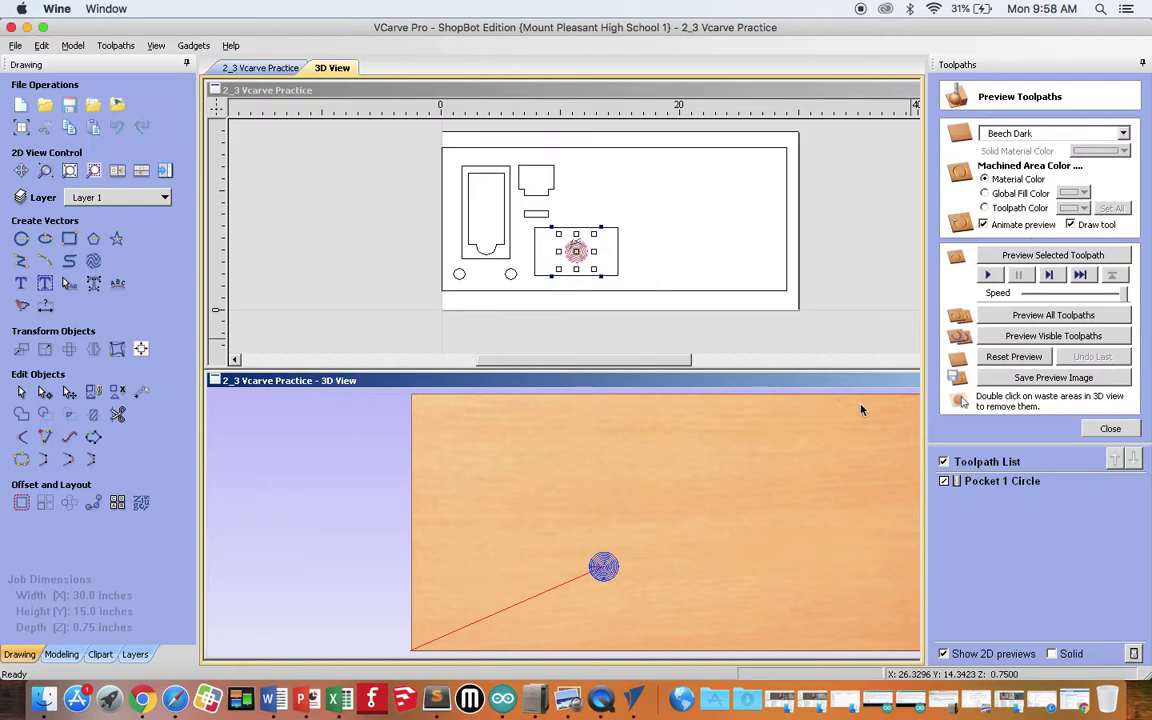
scroll(698, 499, down, 10)
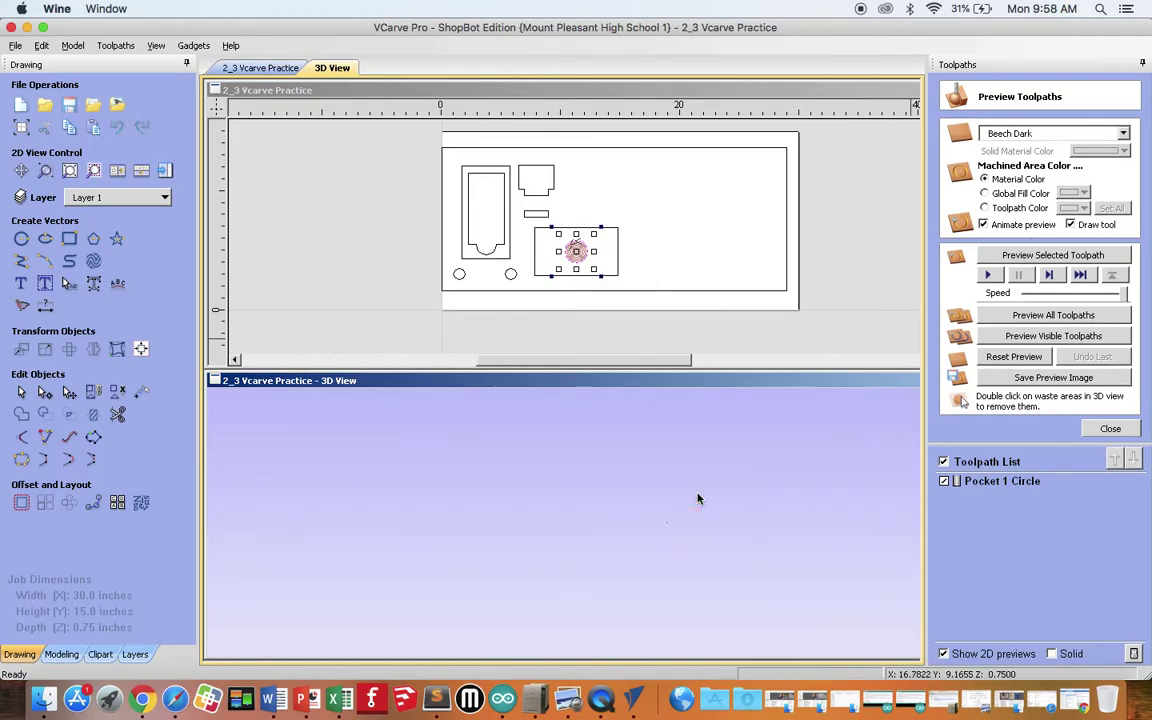
scroll(698, 499, up, 10)
scroll(698, 499, down, 12)
scroll(698, 499, up, 12)
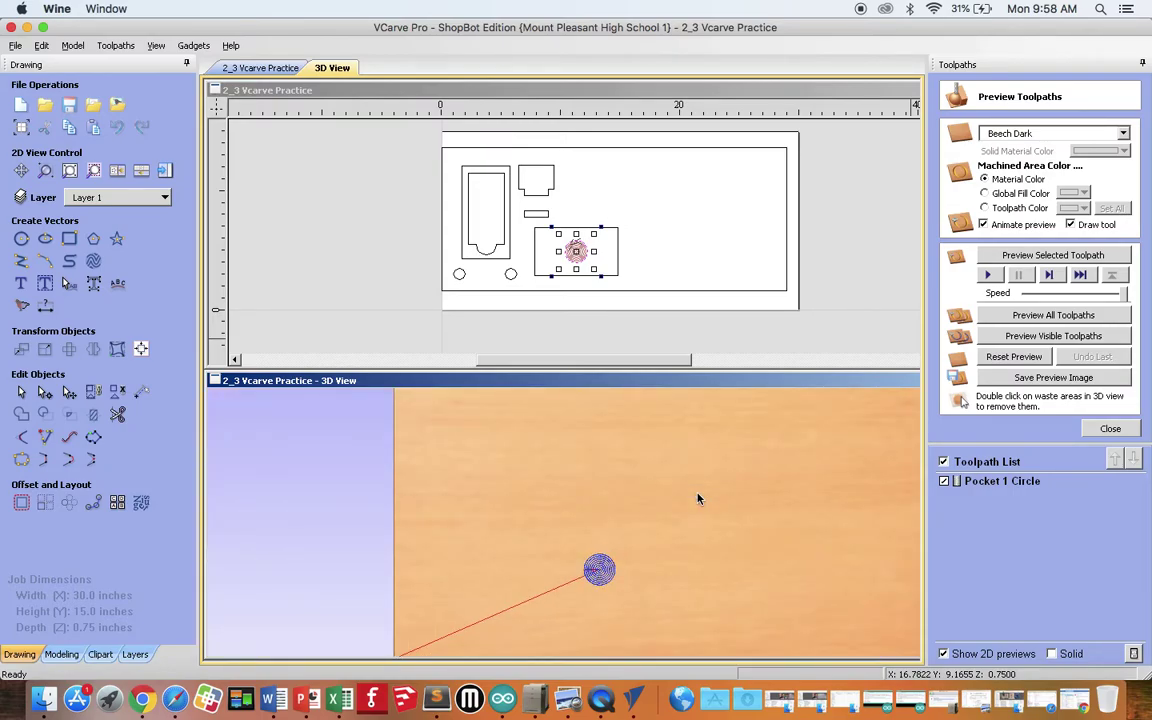
middle_drag(698, 499, 658, 486)
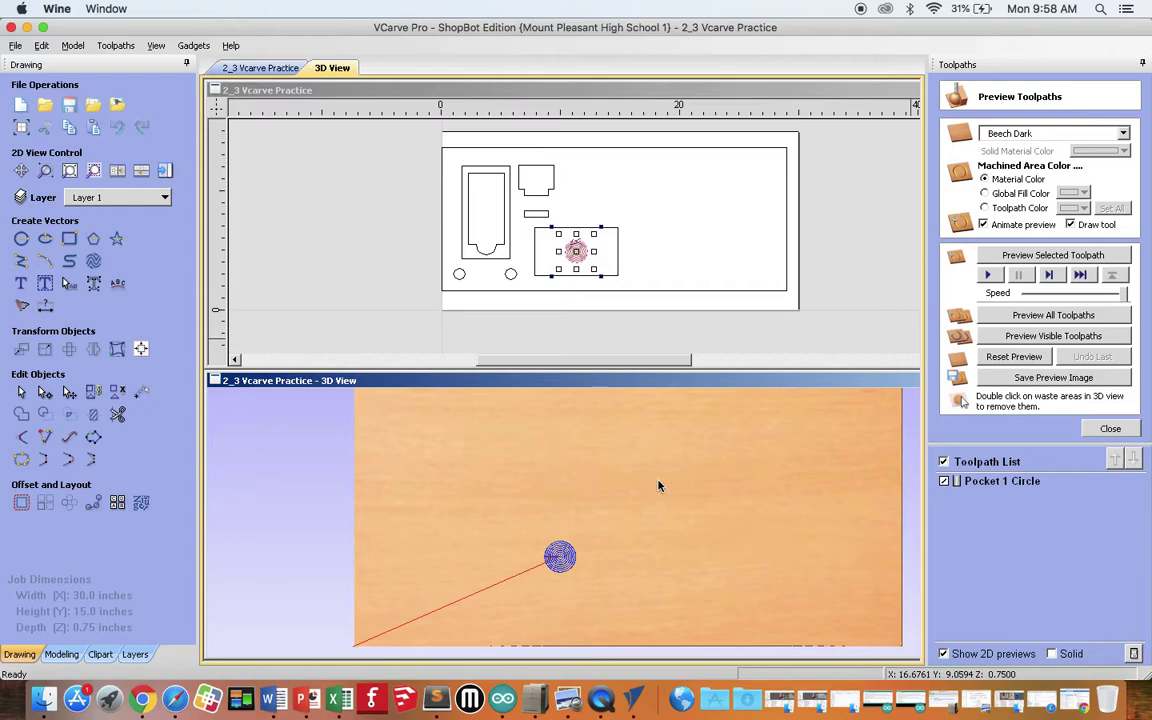
mouse_move(740, 527)
middle_down()
mouse_move(738, 512)
mouse_move(740, 522)
middle_up()
mouse_move(739, 521)
mouse_down()
mouse_move(692, 473)
mouse_move(769, 476)
mouse_move(761, 437)
mouse_move(776, 473)
mouse_move(635, 486)
mouse_move(741, 537)
mouse_move(786, 442)
mouse_move(823, 468)
mouse_move(823, 435)
mouse_move(856, 404)
mouse_move(795, 440)
mouse_move(741, 445)
mouse_move(774, 489)
mouse_move(761, 514)
mouse_up()
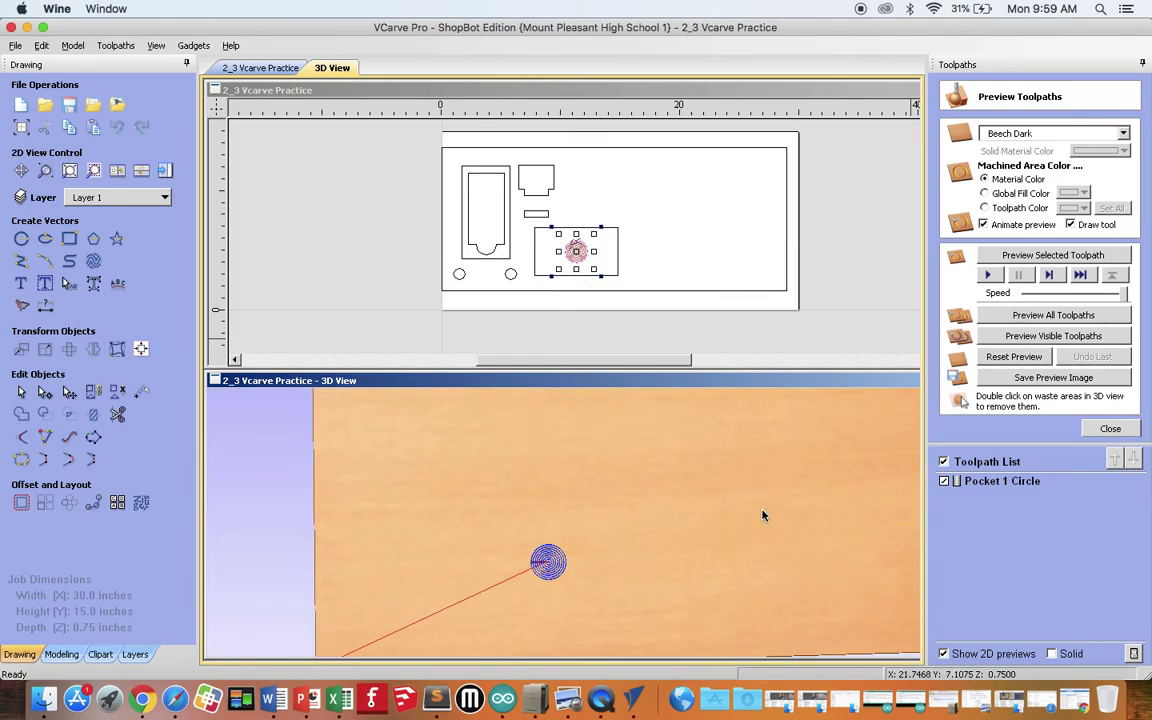
Step: Simulate the circle pocket, view the board at an angle, then reset and close the preview
click(1048, 316)
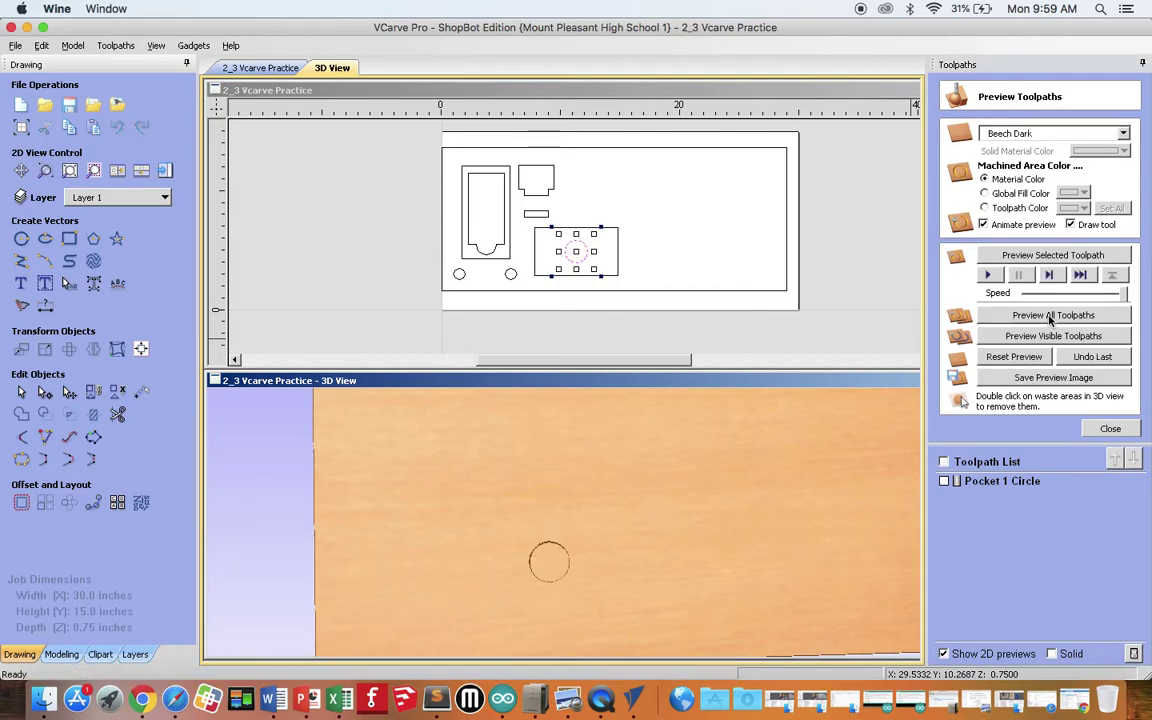
click(679, 589)
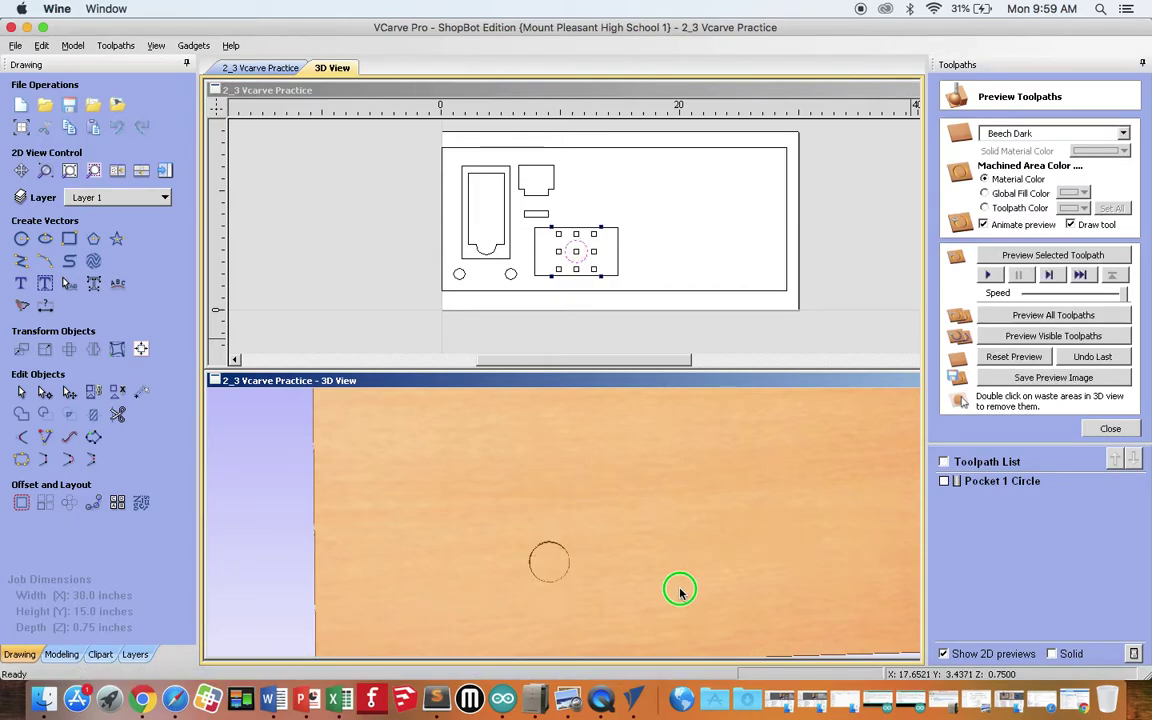
click(679, 584)
drag(679, 584, 653, 597)
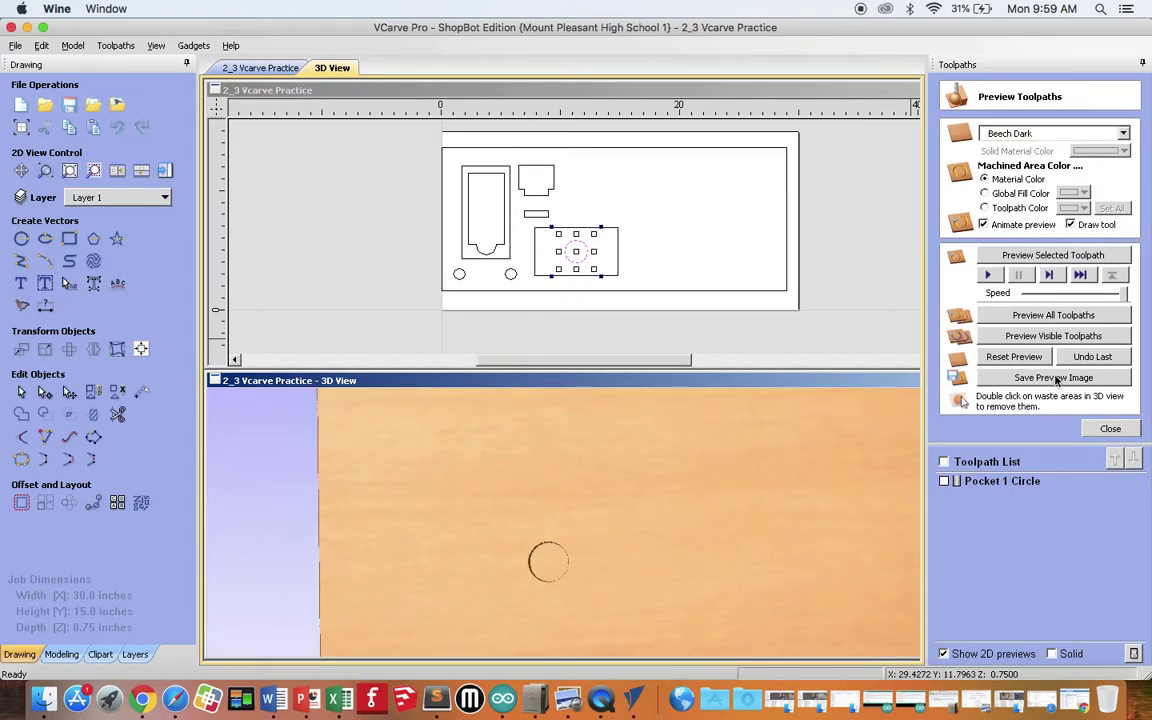
click(1038, 359)
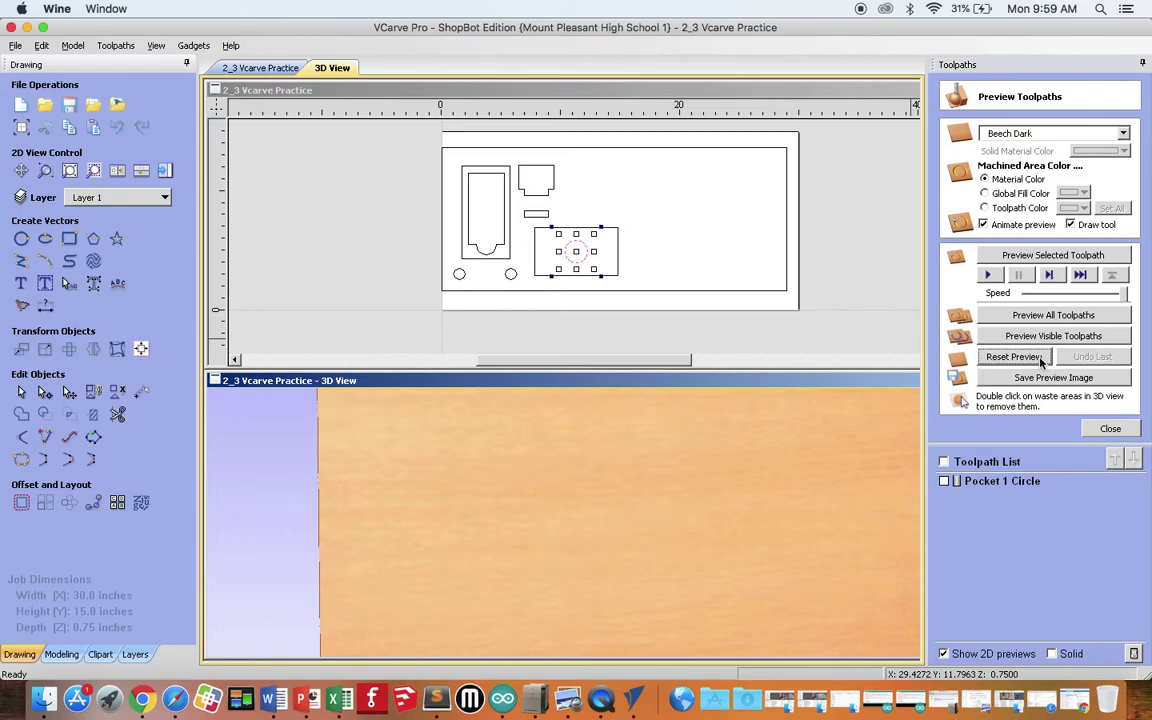
click(1109, 429)
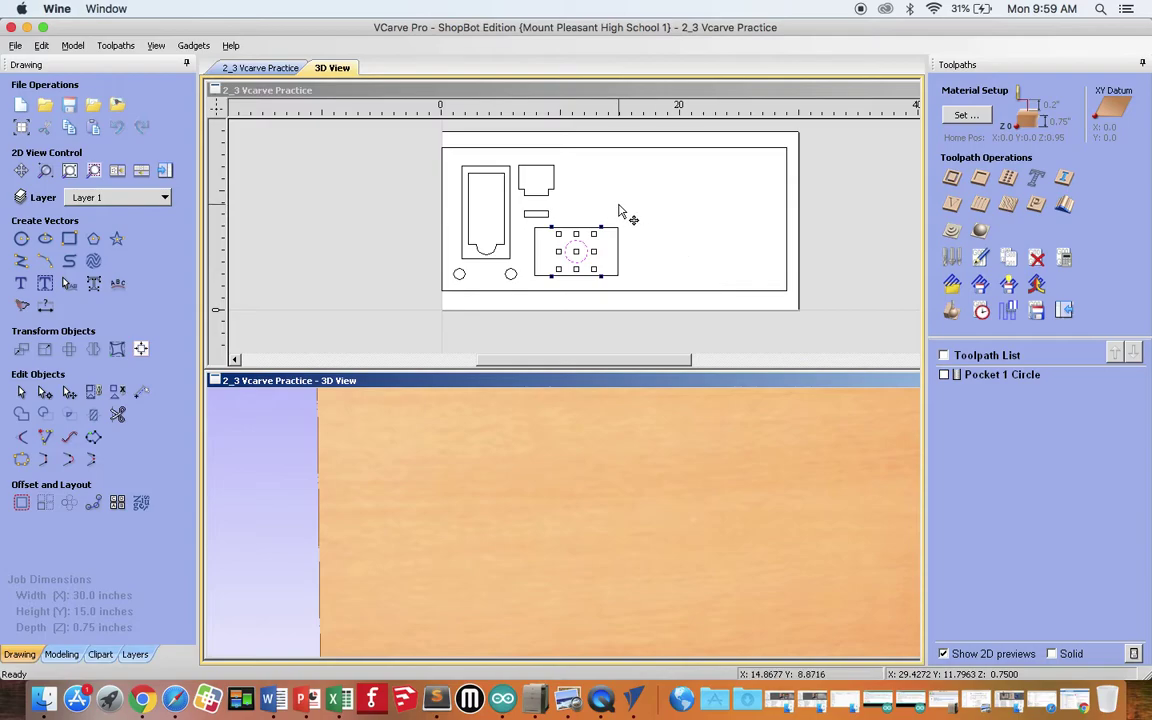
Step: Select the phone shape and start a pocket toolpath with a 0.25-inch cut depth
click(500, 240)
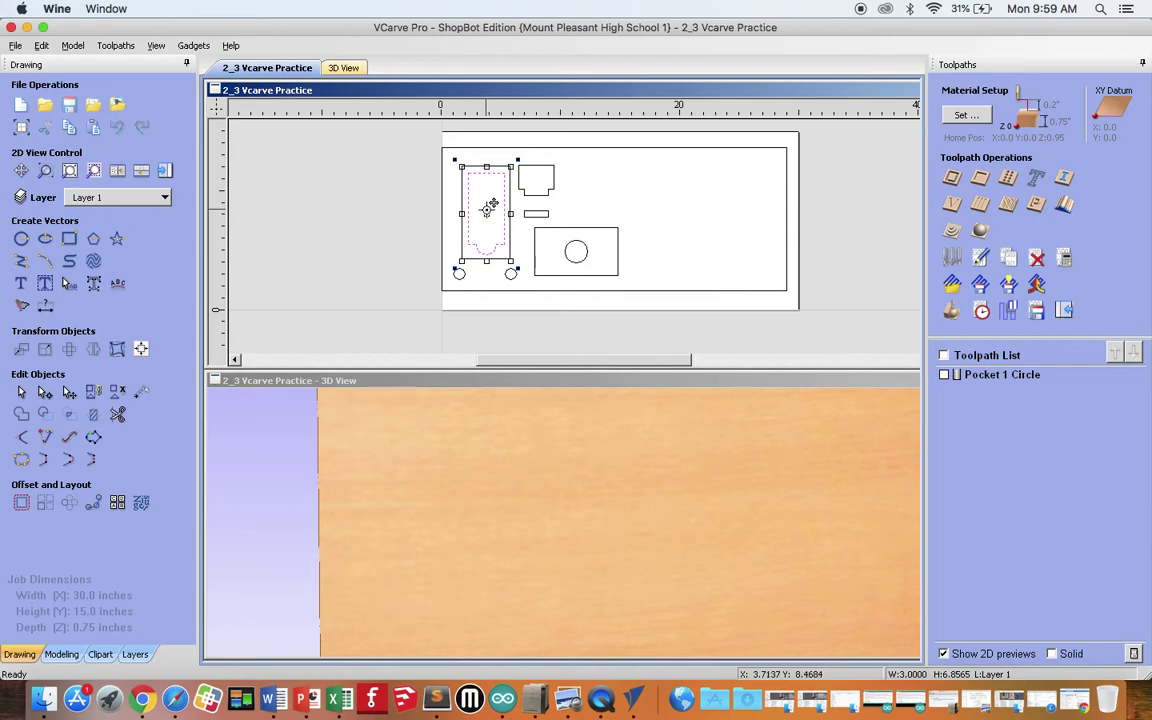
click(981, 180)
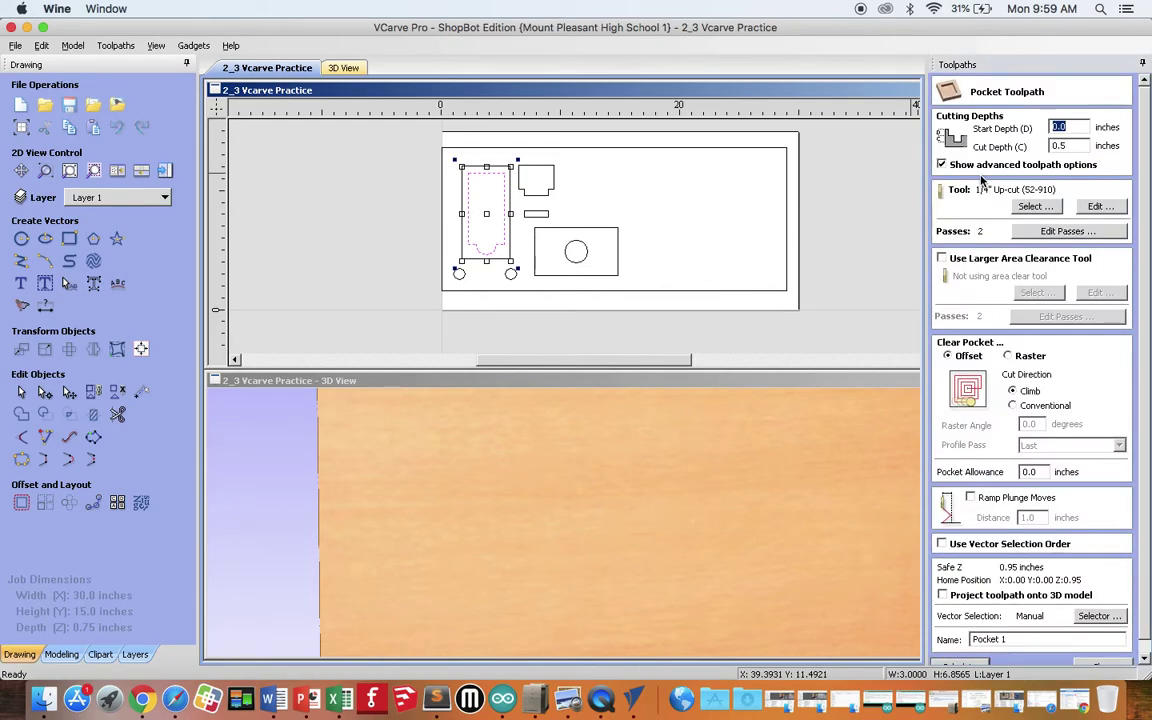
click(1072, 145)
key(BackSpace)
text(25)
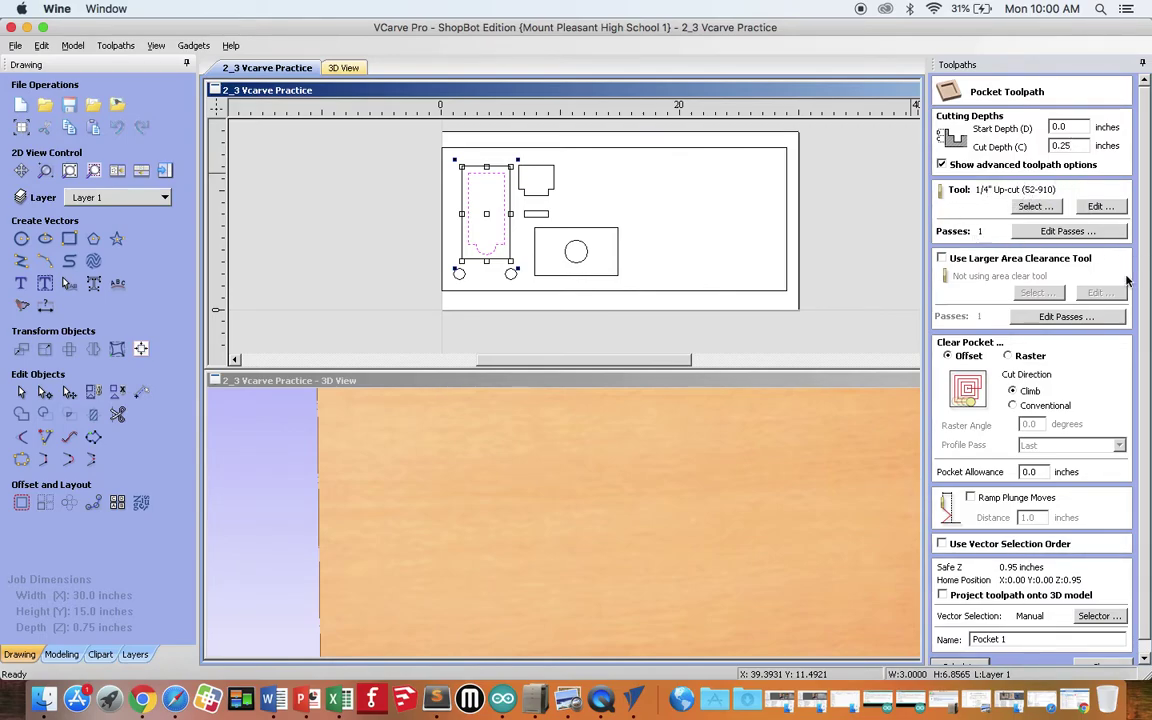
Step: Name the toolpath 'Pocket 2 Phone' and calculate it
scroll(1144, 316, down, 1)
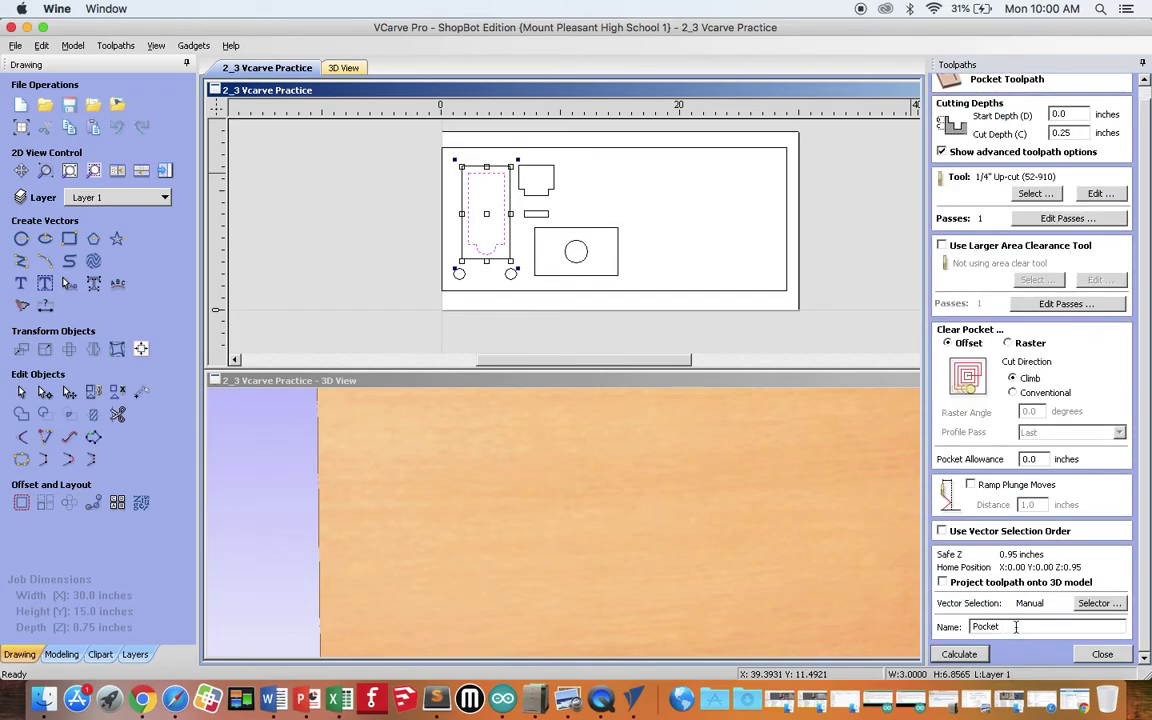
text(lo)
click(959, 654)
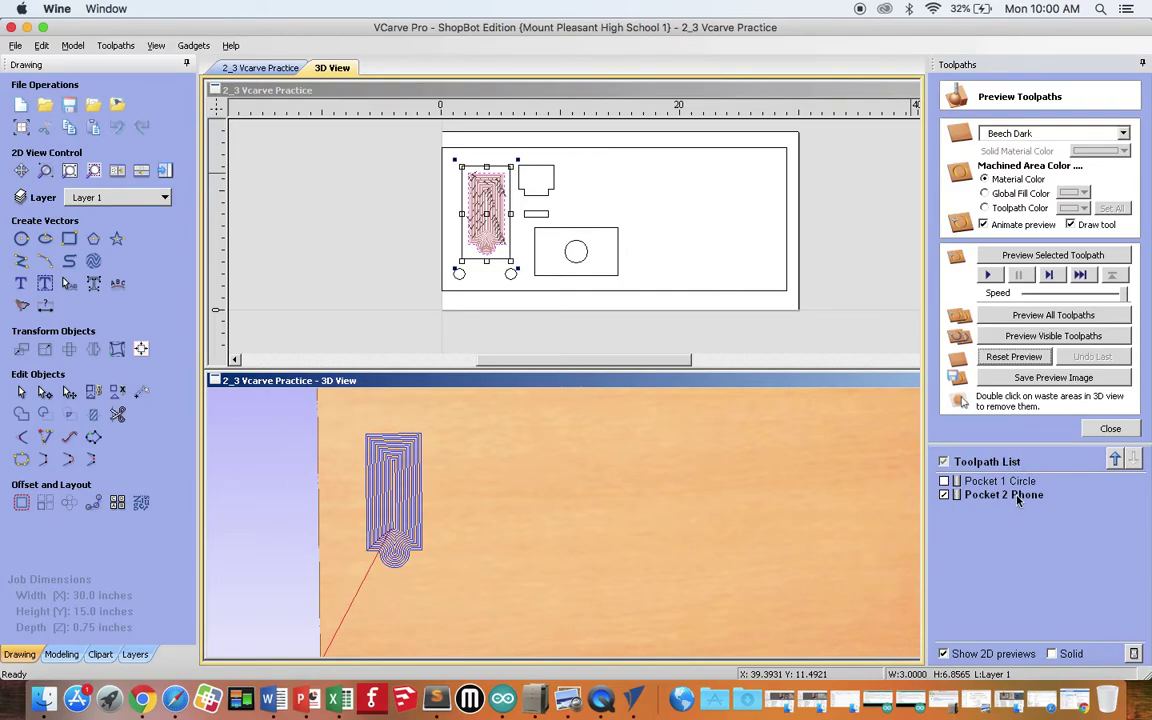
Step: Simulate the phone pocket, reset, then preview both pockets together in perspective before closing
click(1064, 256)
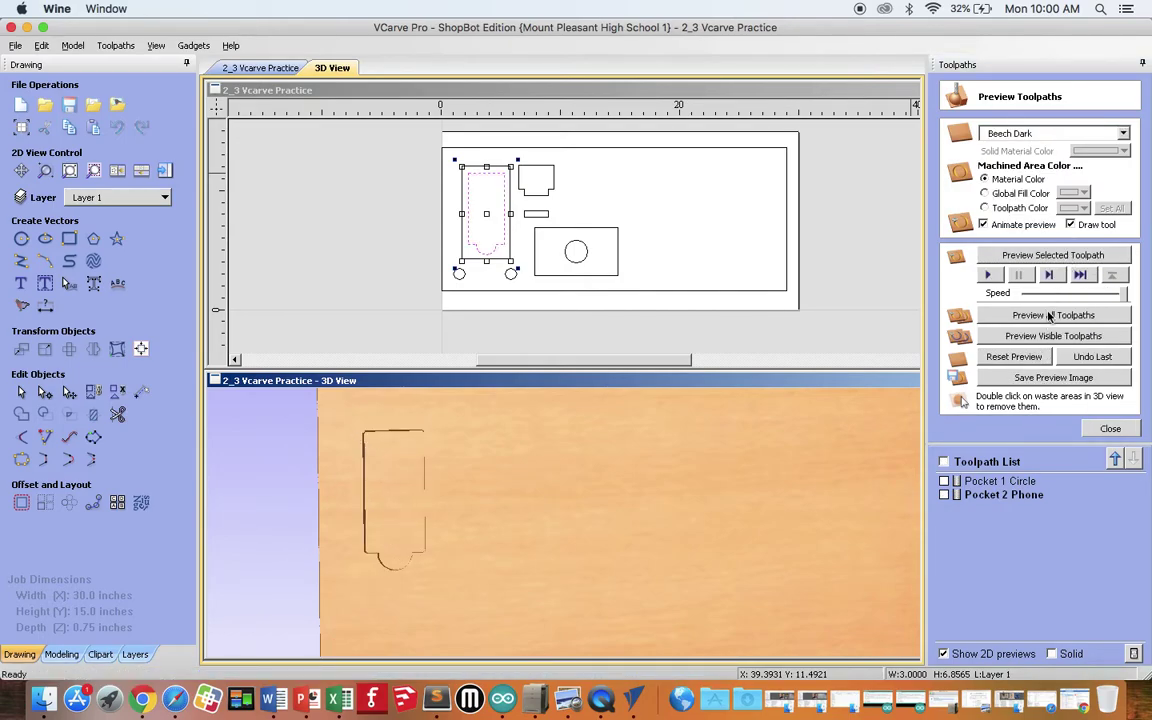
click(1027, 358)
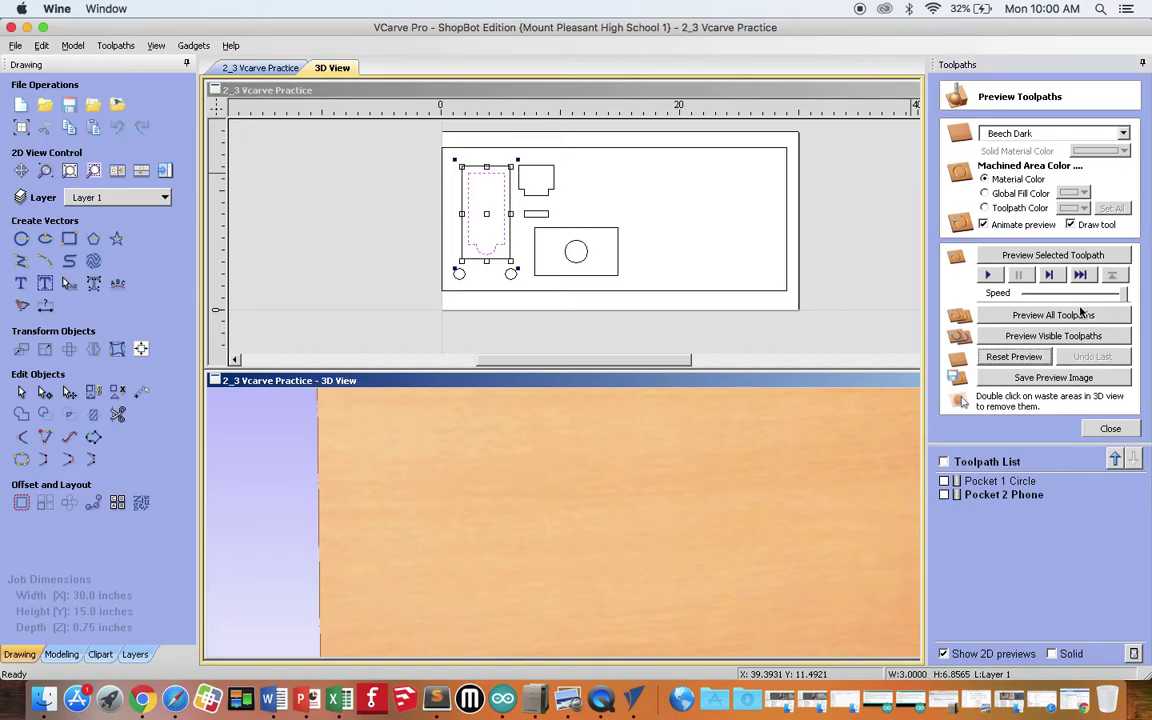
click(1058, 317)
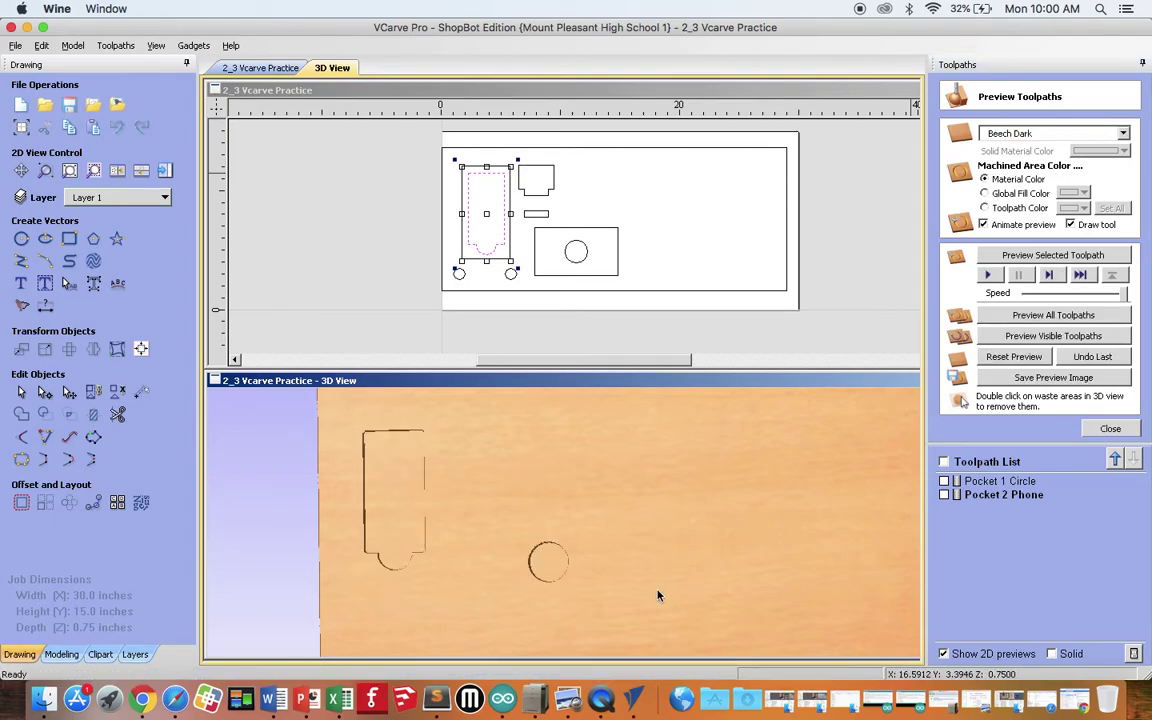
drag(658, 596, 676, 482)
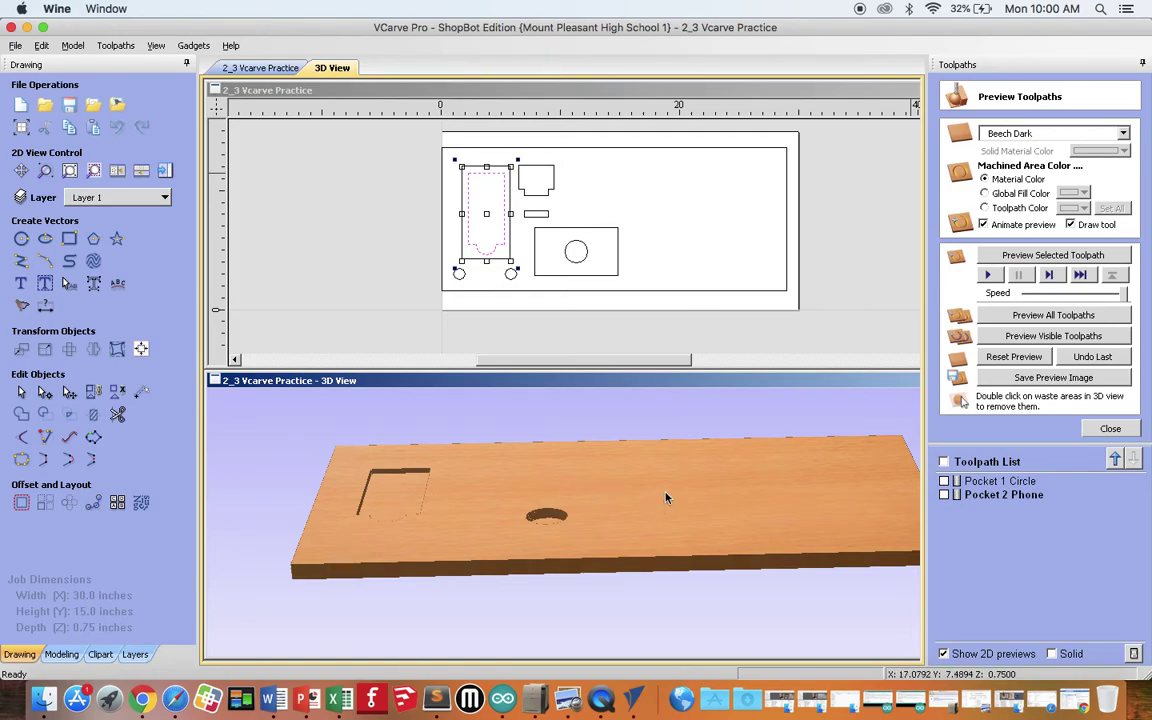
drag(666, 499, 671, 532)
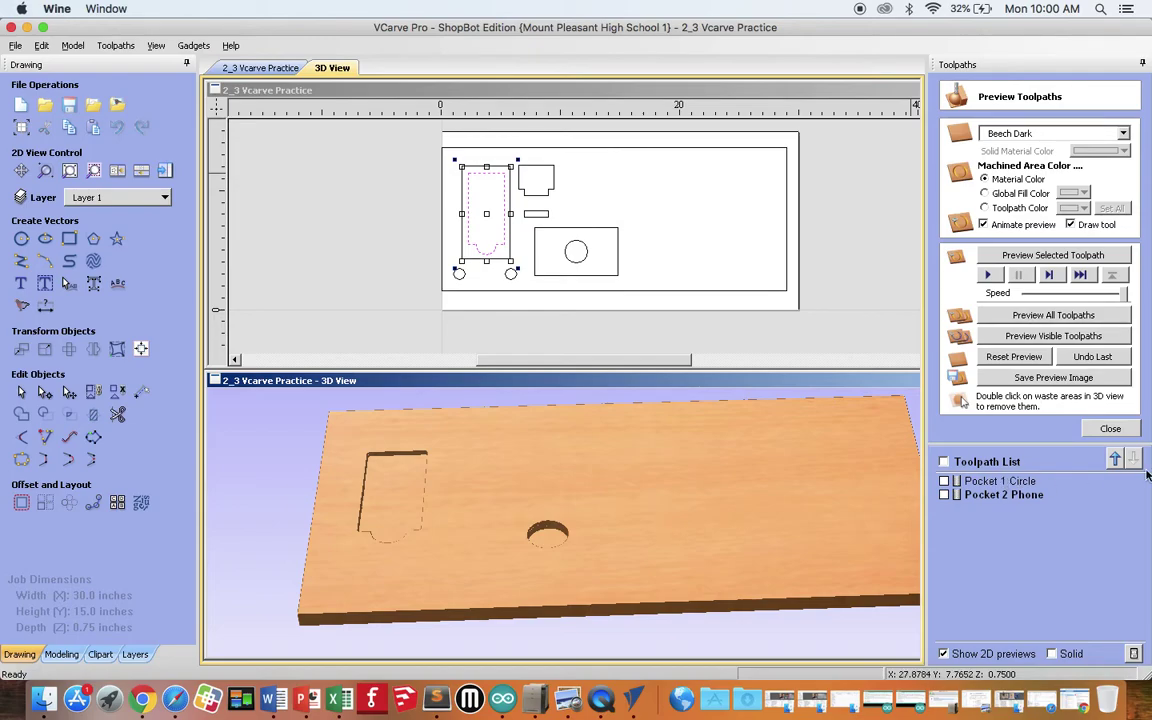
click(1112, 431)
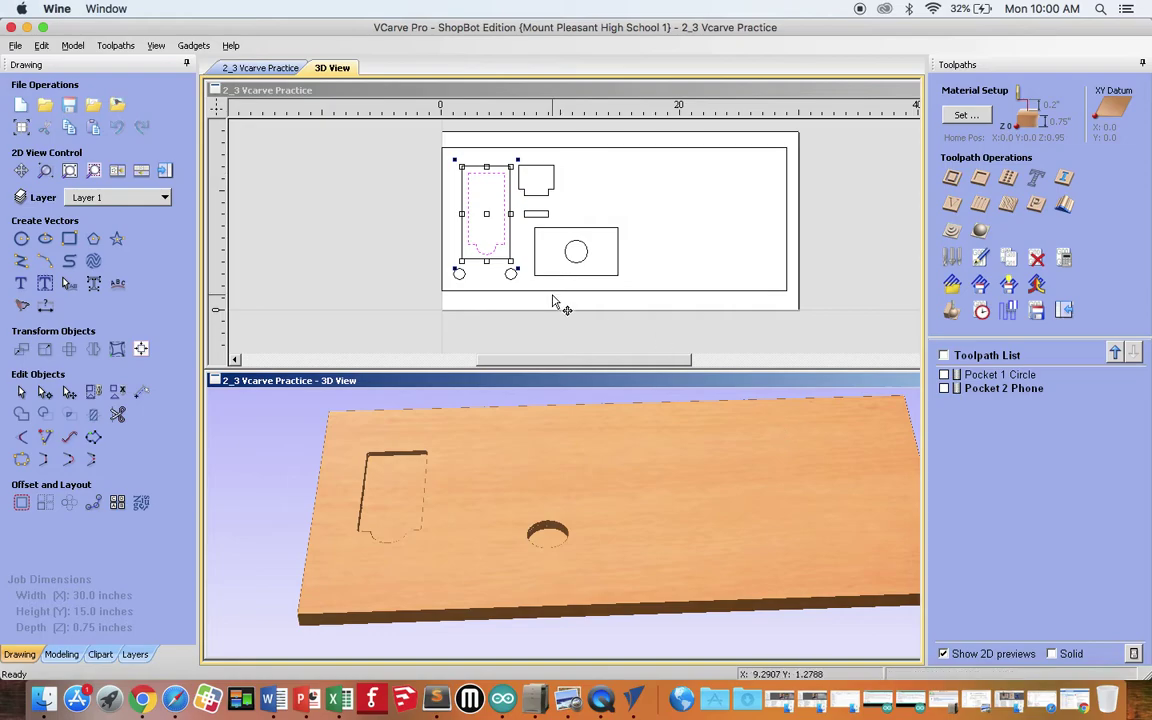